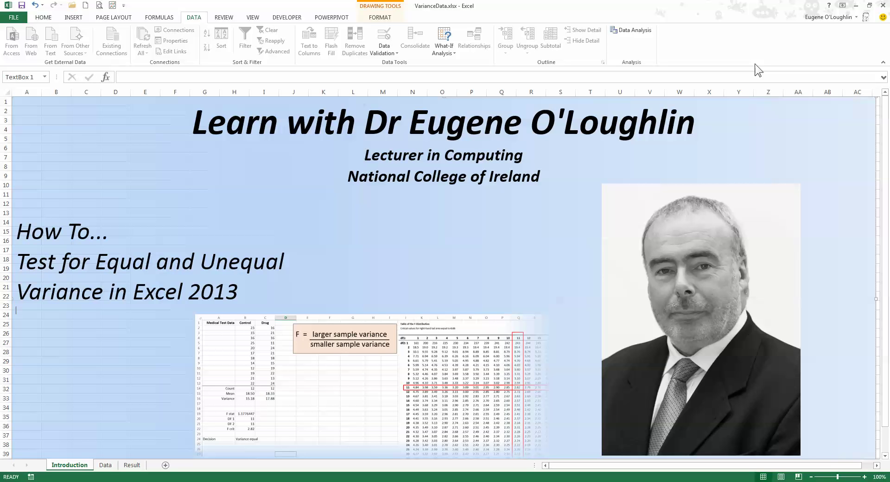
# Step: Go to the Data sheet, check the F Test note, and select cell B14
pyautogui.click(105, 465)
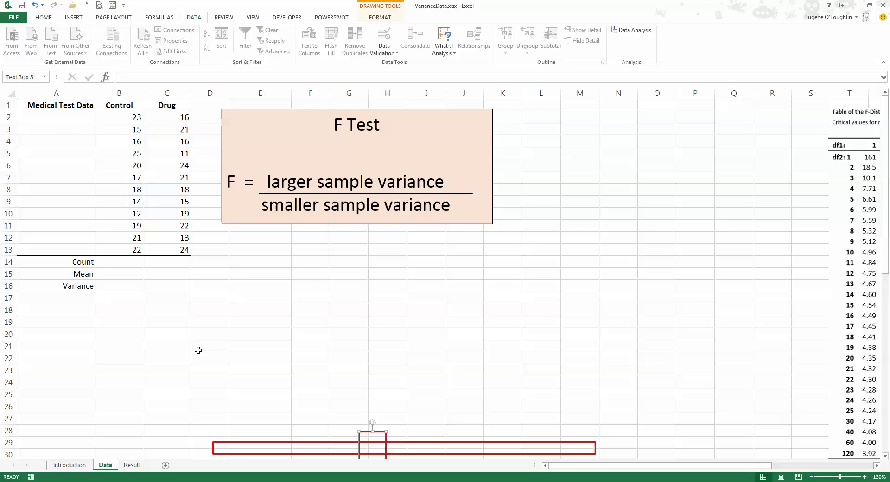
pyautogui.click(475, 153)
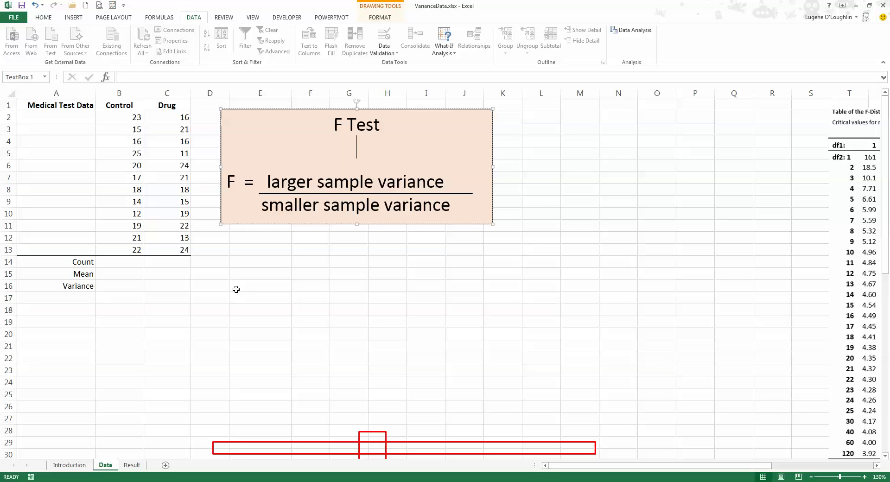
pyautogui.click(118, 266)
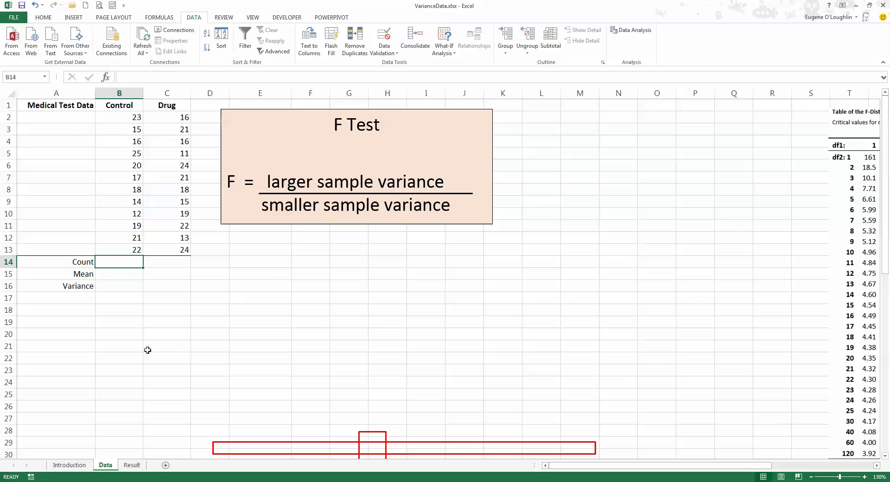
# Step: Enter =COUNT(B2:B13) in B14 and =AVERAGE(B2:B13) in B15, giving 12 and 18.5
pyautogui.write('=')
pyautogui.write('count(')
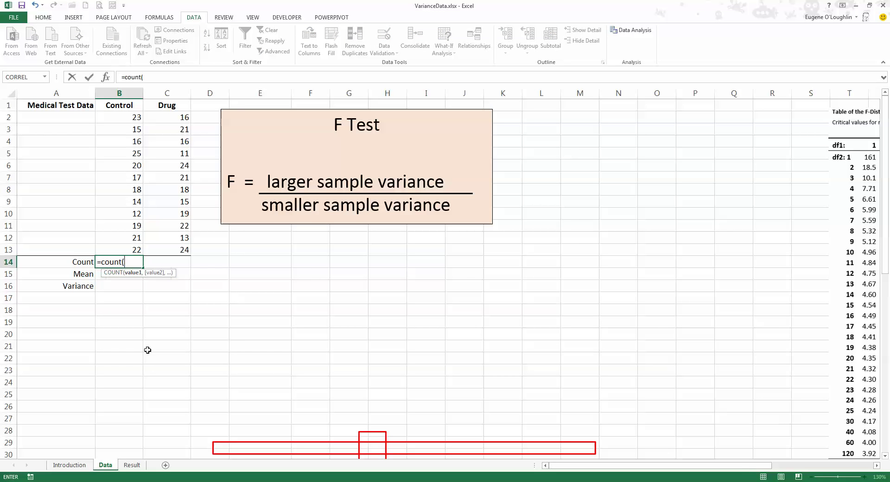
pyautogui.click(134, 118)
pyautogui.moveTo(132, 135); pyautogui.dragTo(136, 248)
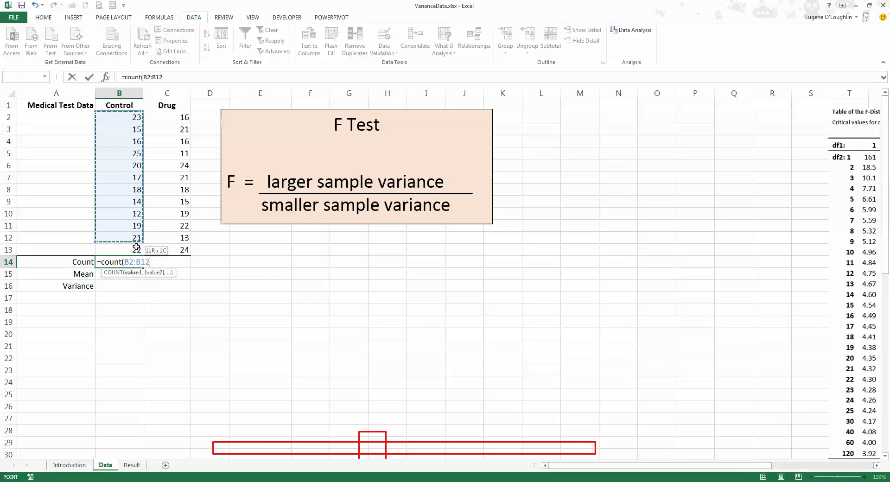
pyautogui.write(')')
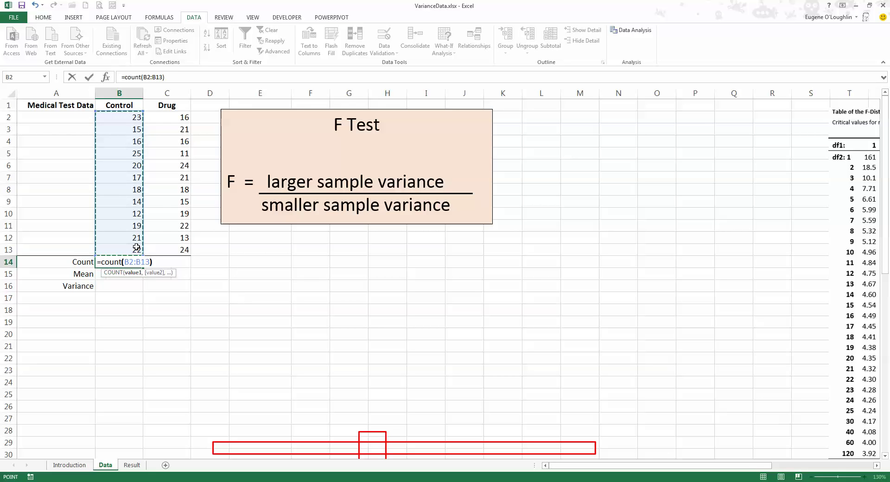
pyautogui.press('Return')
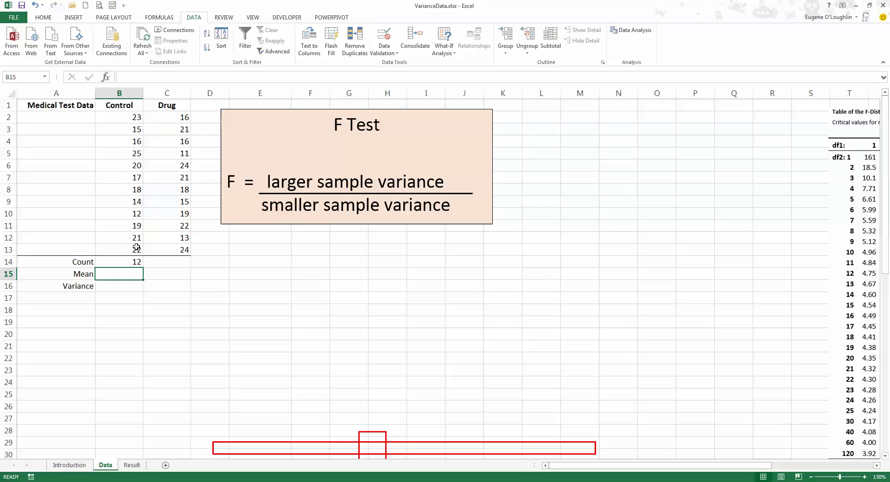
pyautogui.write('=ave')
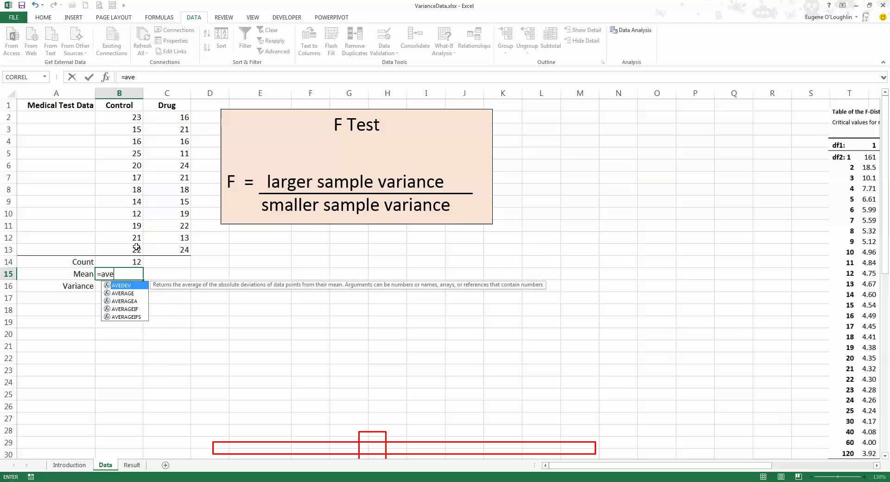
pyautogui.write('rage(')
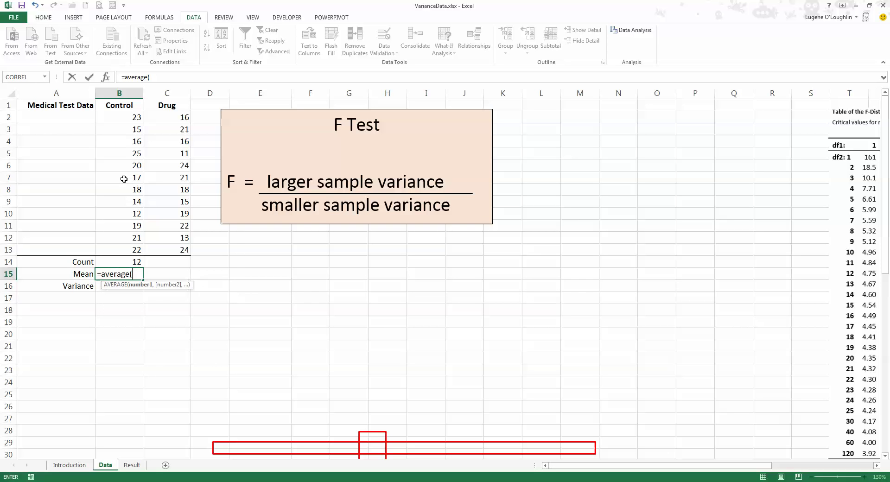
pyautogui.moveTo(135, 117); pyautogui.dragTo(136, 250)
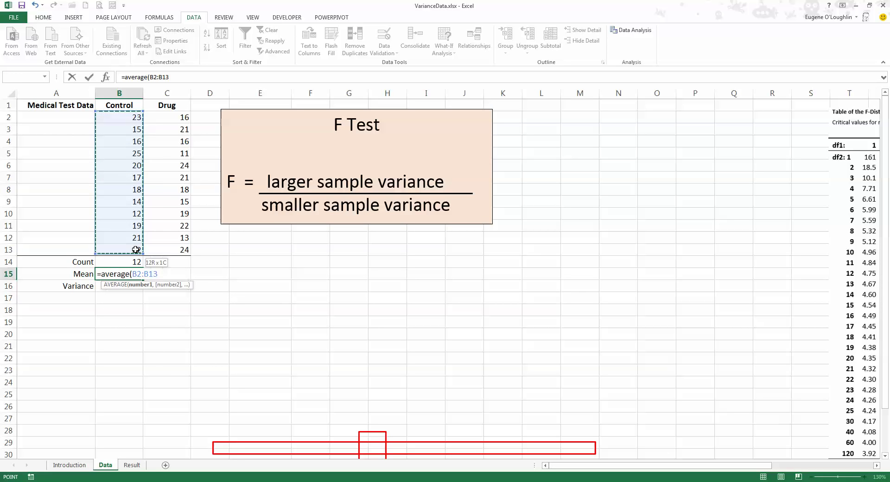
pyautogui.write(')')
pyautogui.press('Return')
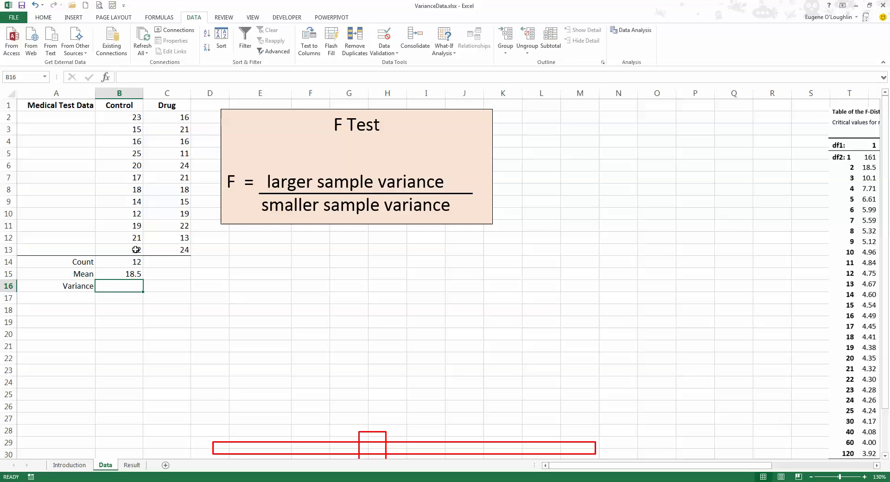
# Step: Enter =VAR.S(B2:B13) in B16 for the Control sample variance, 15.181818
pyautogui.write('=v')
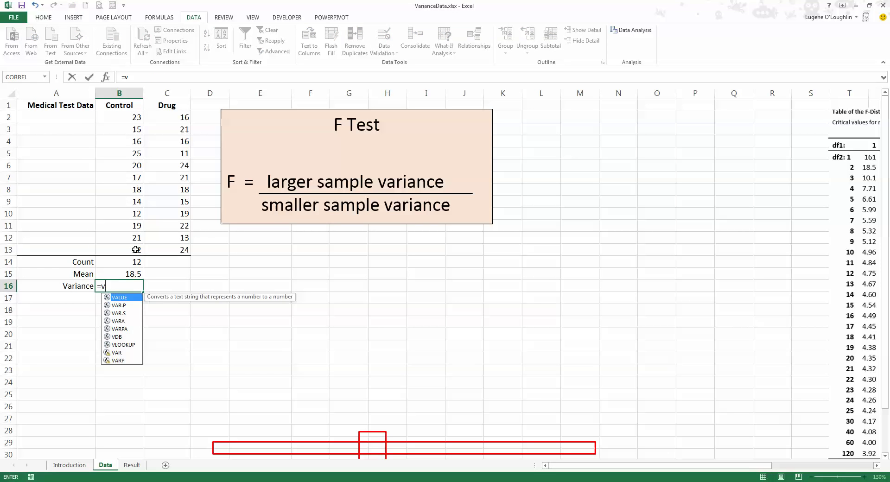
pyautogui.write('ar')
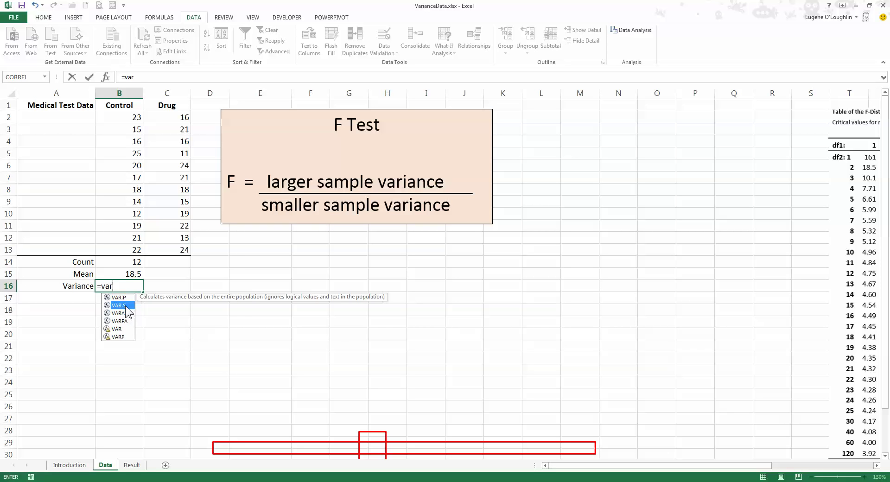
pyautogui.doubleClick(125, 305)
pyautogui.moveTo(133, 120); pyautogui.dragTo(131, 244)
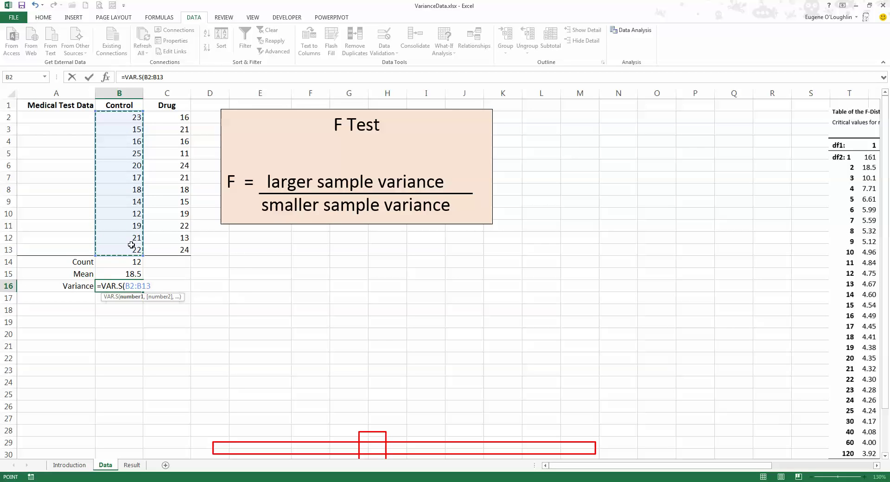
pyautogui.press('Return')
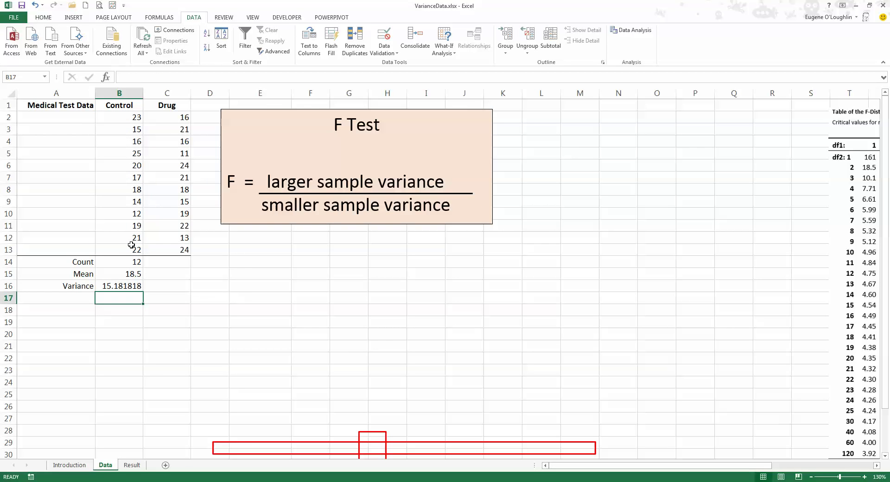
# Step: Fill the B14:B16 summary formulas into column C, giving Drug 12, 18.333333, 17.878788
pyautogui.moveTo(133, 262)
pyautogui.mouseDown()
pyautogui.moveTo(133, 287)
pyautogui.moveTo(181, 291)
pyautogui.mouseUp()
pyautogui.click(181, 275)
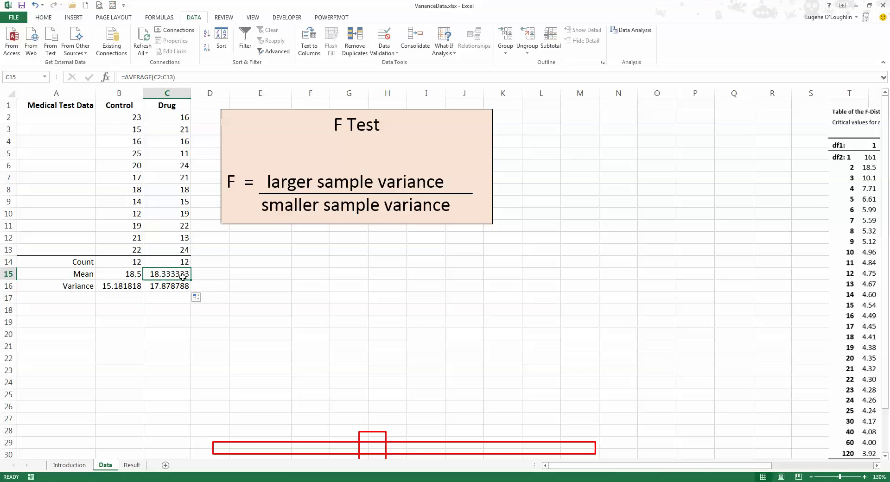
pyautogui.click(78, 311)
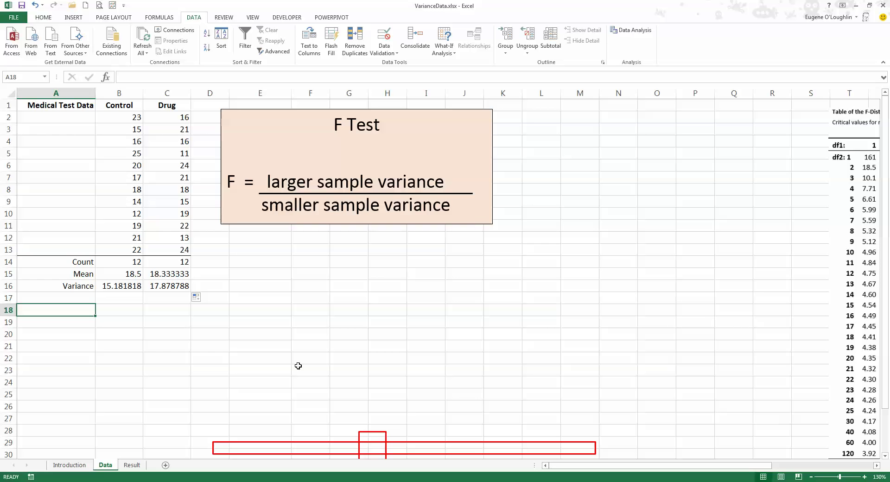
# Step: Label A18 'F stat' and enter =C16/B16 in B18, giving 1.1776447
pyautogui.write('F')
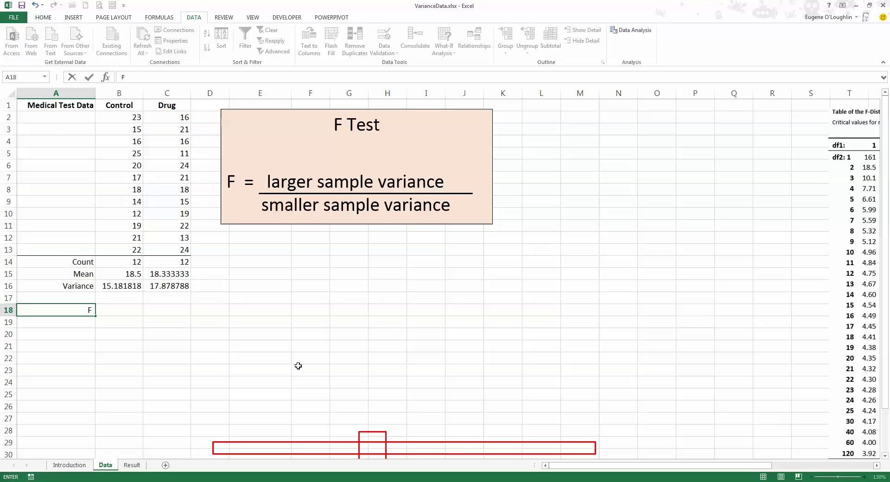
pyautogui.write(' stat')
pyautogui.press('Return')
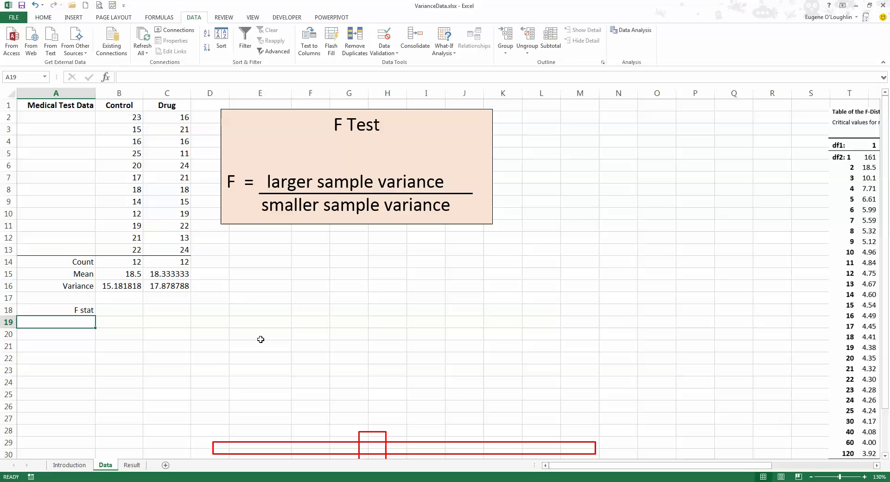
pyautogui.click(125, 311)
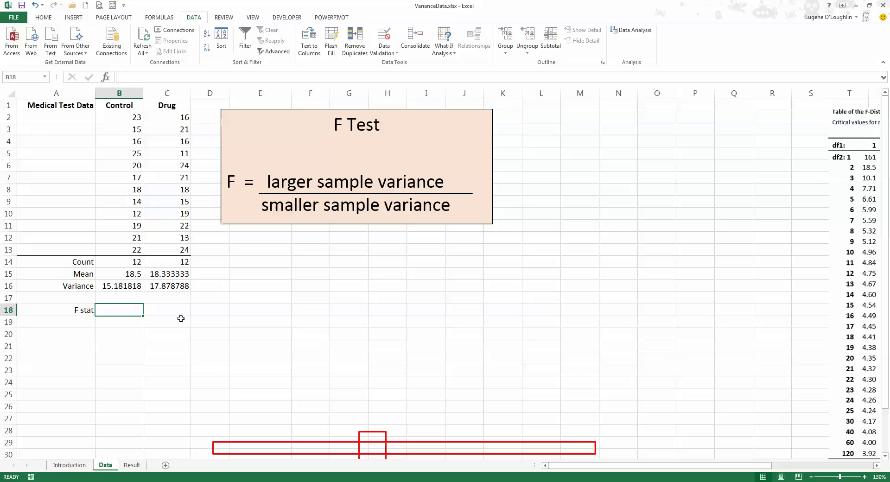
pyautogui.write('=')
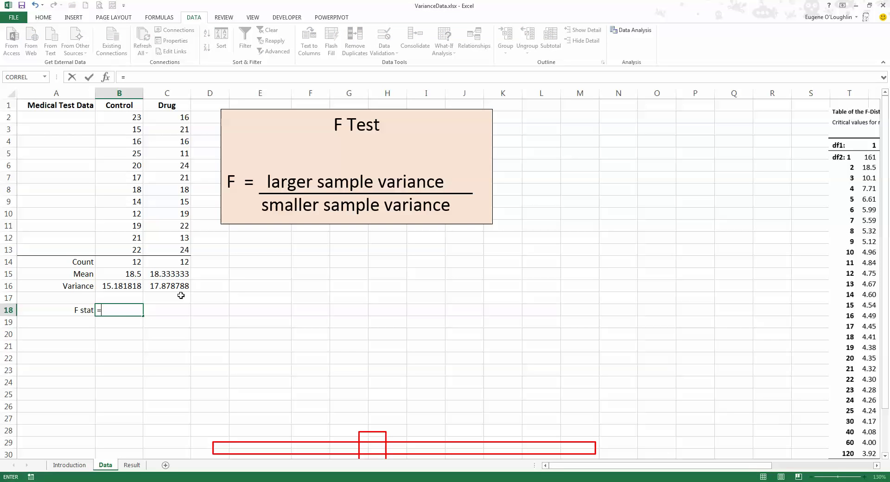
pyautogui.click(175, 286)
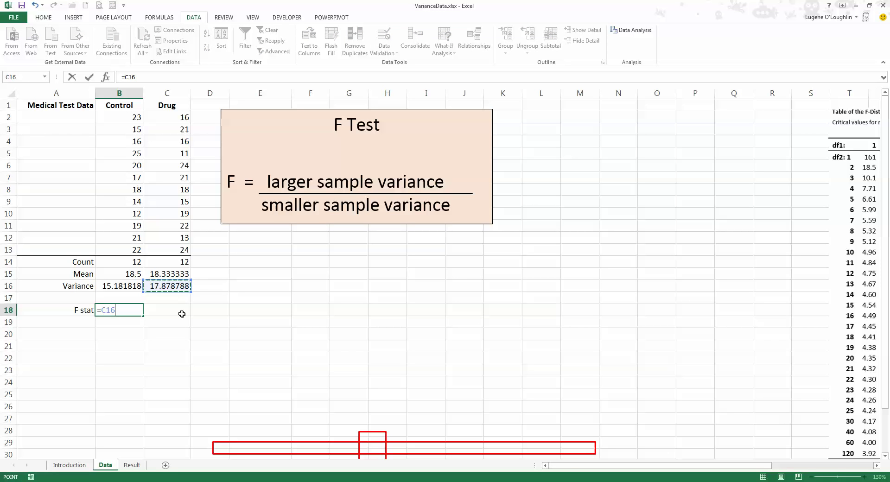
pyautogui.write('/')
pyautogui.click(121, 286)
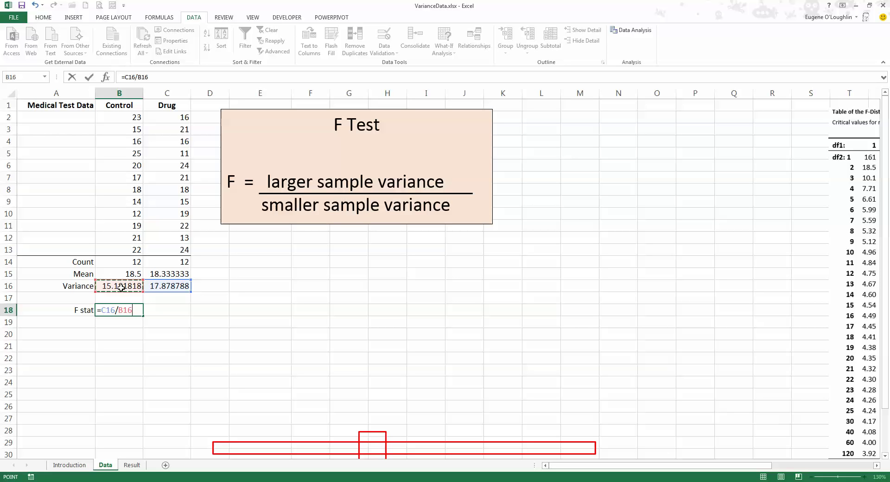
pyautogui.press('Return')
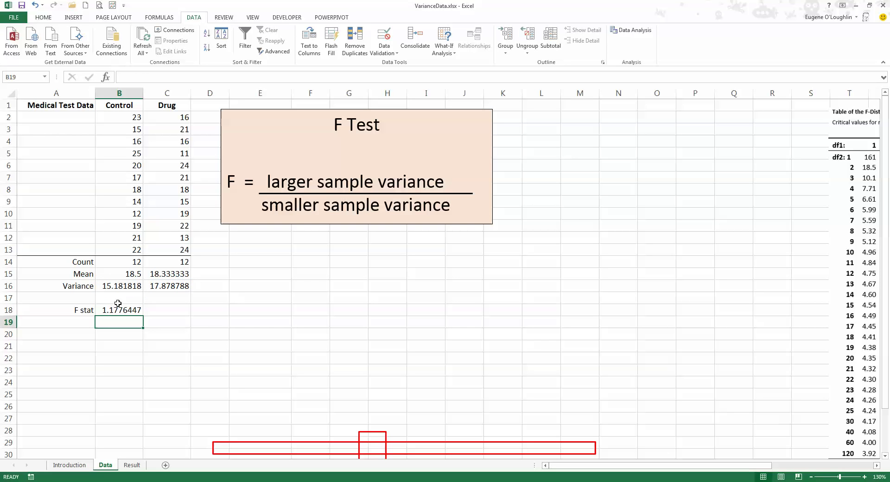
pyautogui.click(121, 310)
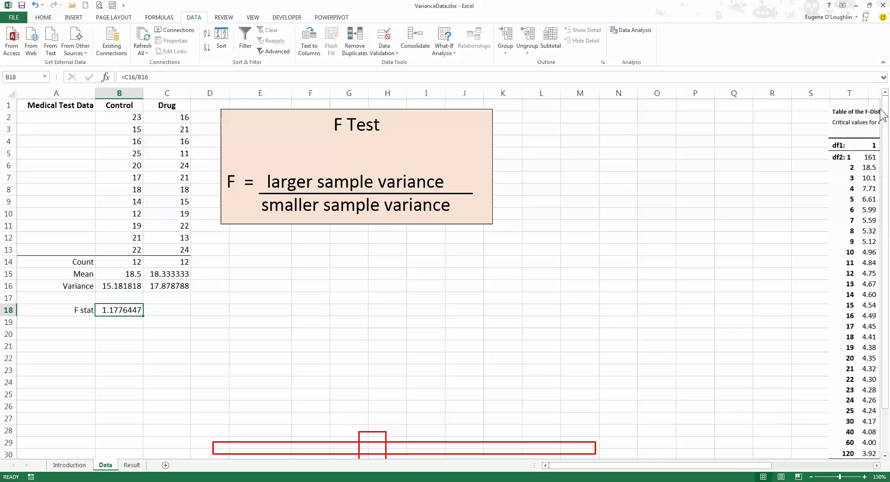
# Step: Move the F-distribution table picture left to start at column K, then select the red marker box
pyautogui.moveTo(859, 137)
pyautogui.mouseDown()
pyautogui.moveTo(538, 144)
pyautogui.moveTo(531, 133)
pyautogui.mouseUp()
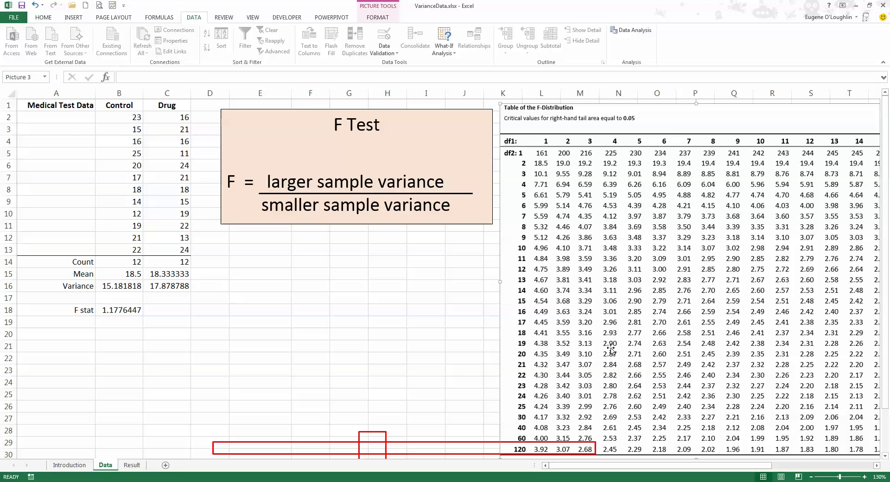
pyautogui.click(378, 436)
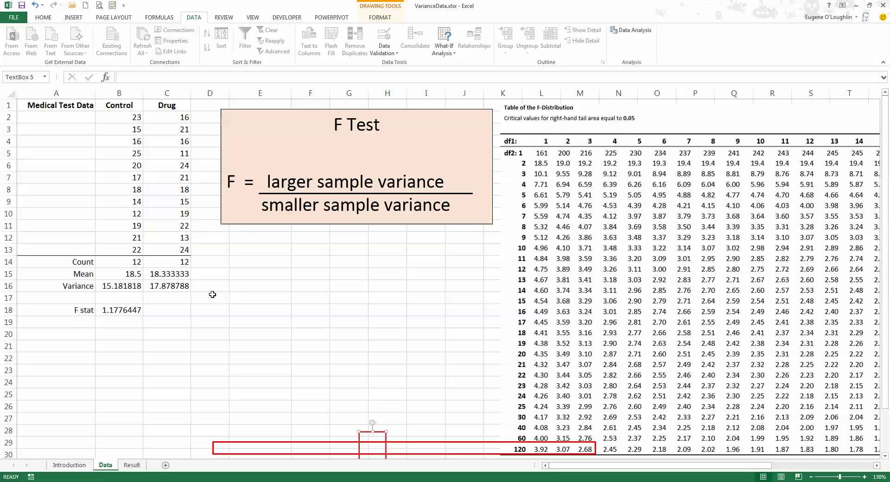
# Step: Label A19 'DF drub' and enter =C14-1 in B19, giving 11
pyautogui.click(81, 325)
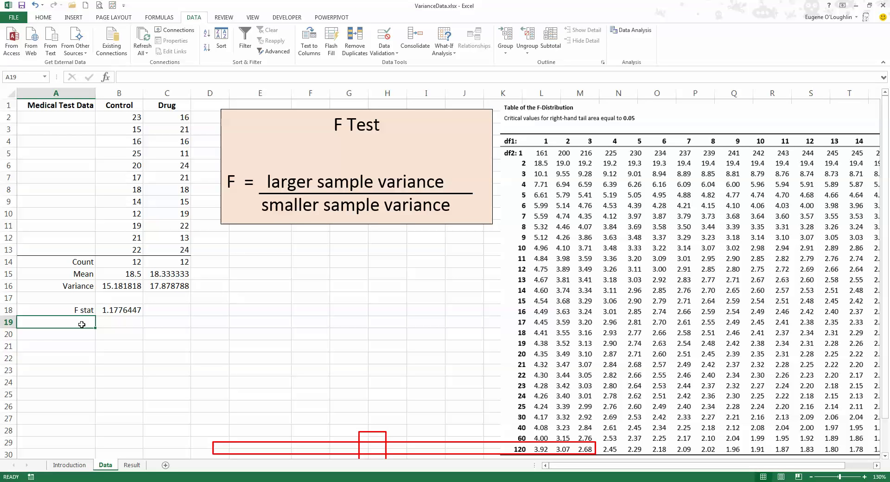
pyautogui.write('DF')
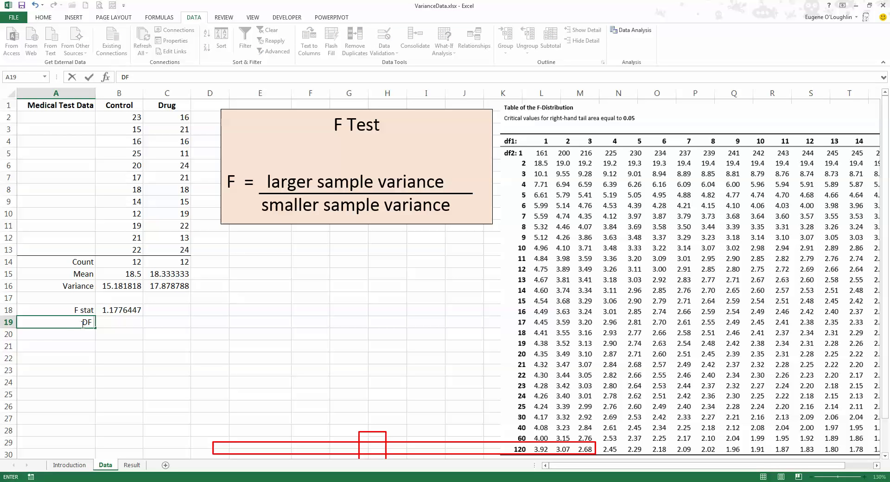
pyautogui.write(' dub')
pyautogui.press('Return')
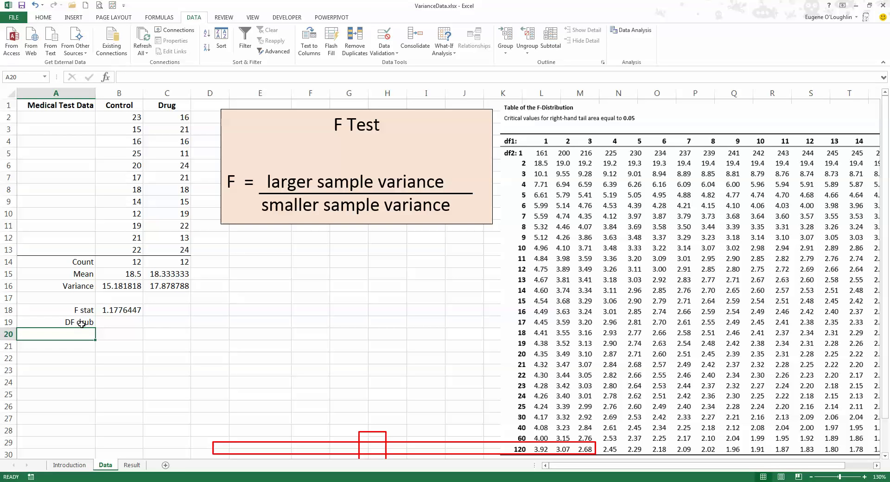
pyautogui.click(116, 322)
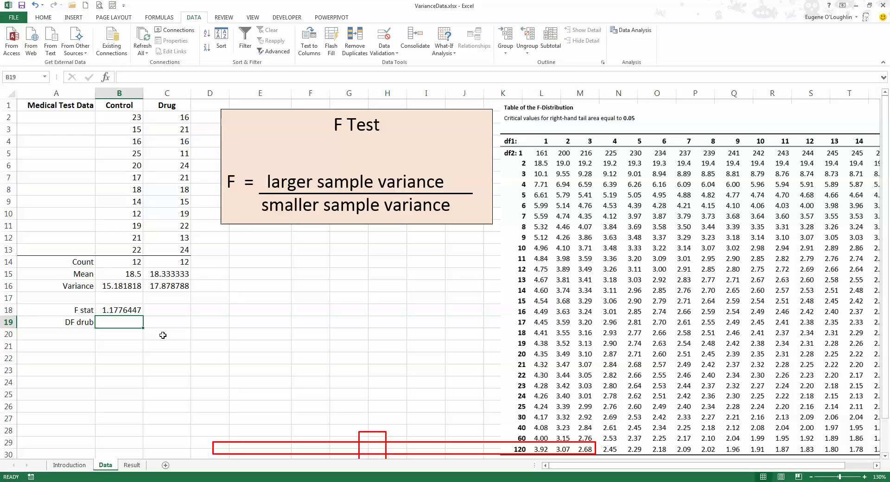
pyautogui.write('=')
pyautogui.click(181, 261)
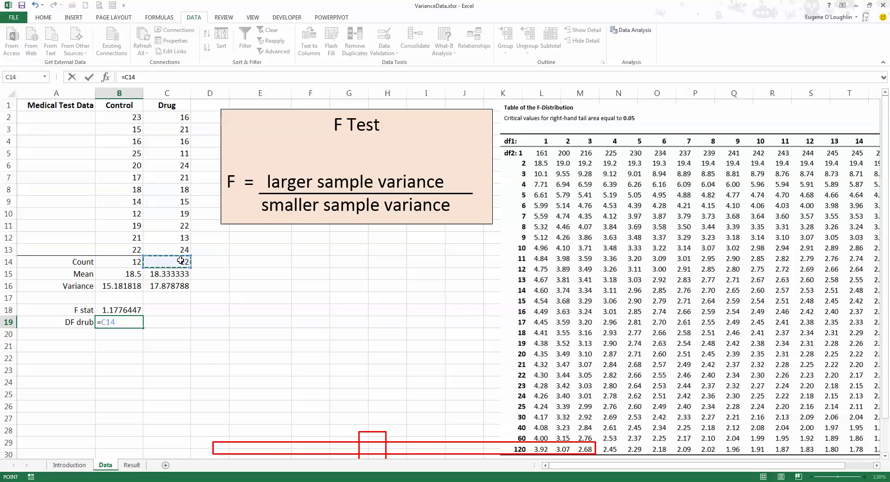
pyautogui.write('-1')
pyautogui.press('Return')
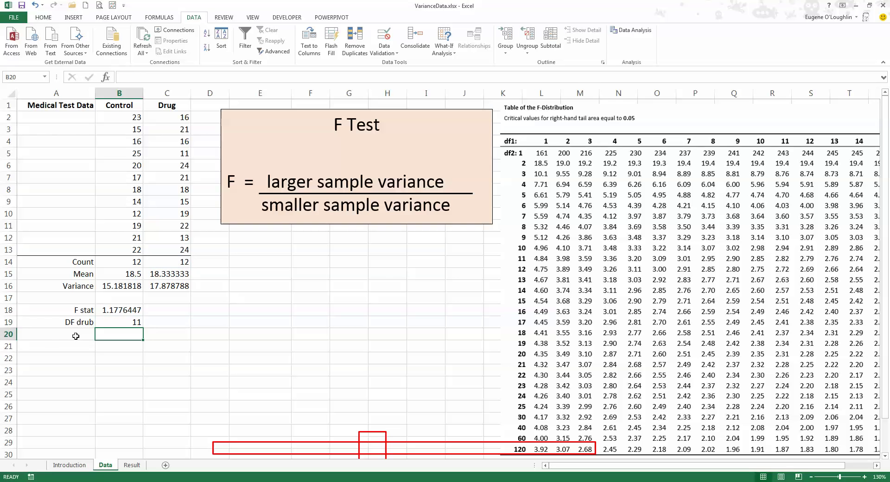
# Step: Label A20 'DF control' and enter =B14-1 in B20, giving 11
pyautogui.click(76, 336)
pyautogui.write('DF con')
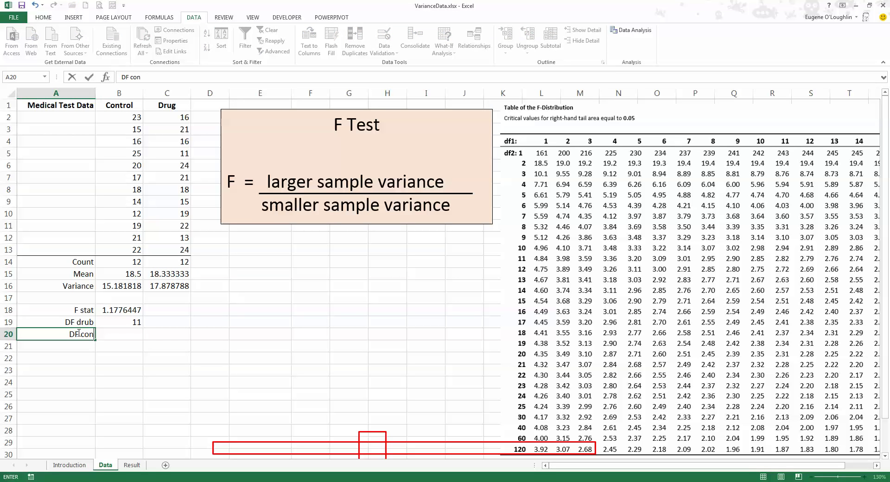
pyautogui.write('trol')
pyautogui.press('Return')
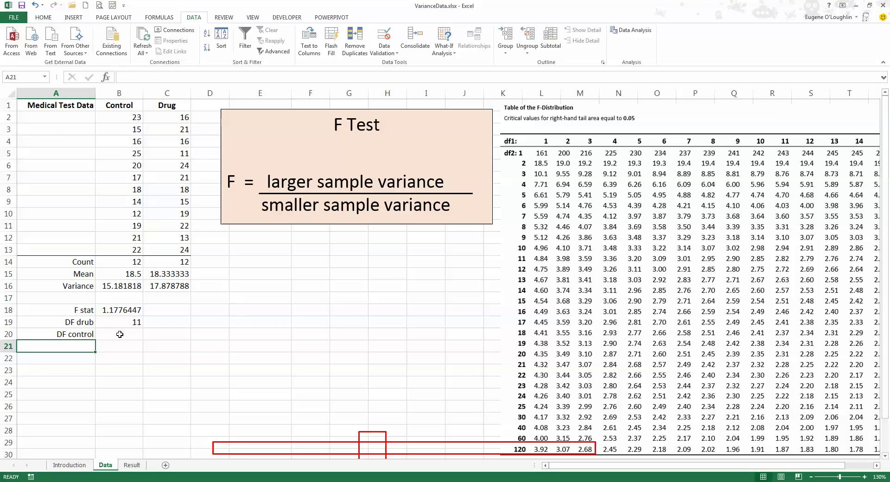
pyautogui.click(119, 334)
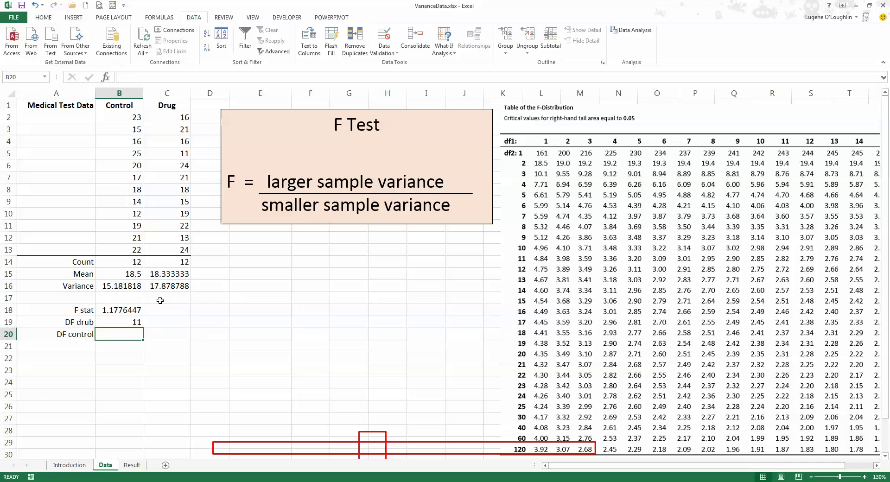
pyautogui.write('=')
pyautogui.click(136, 262)
pyautogui.write('-')
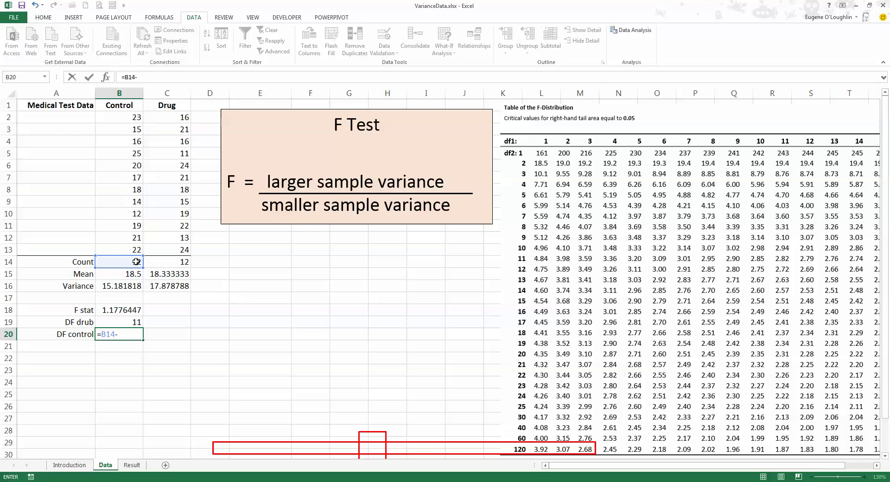
pyautogui.write('1')
pyautogui.press('Return')
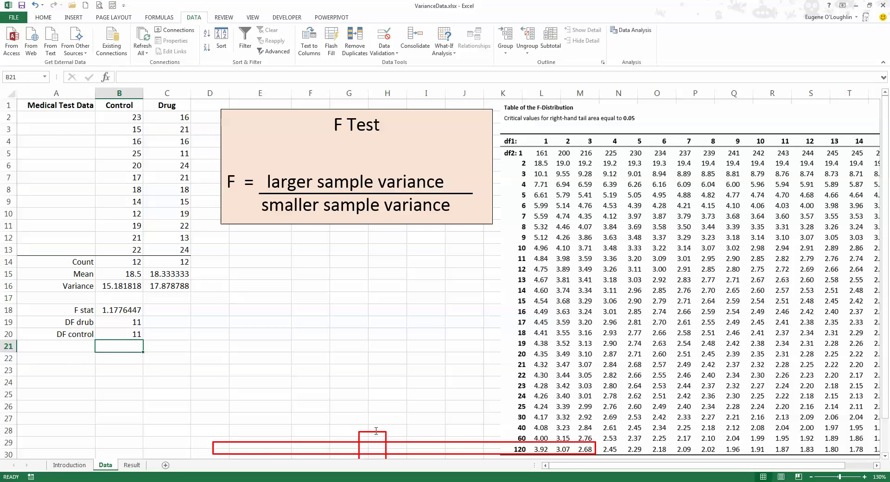
# Step: Position the red boxes over the df1 = 11 column and df2 = 11 row, crossing at 2.82
pyautogui.click(379, 433)
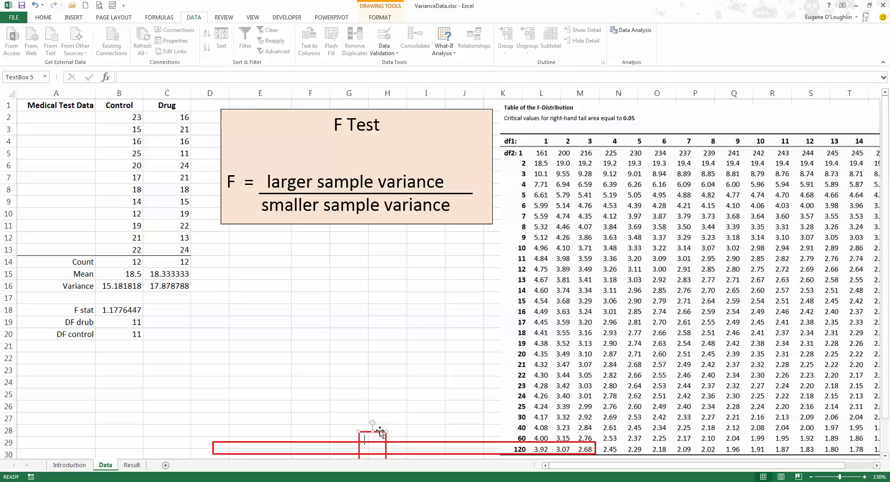
pyautogui.moveTo(380, 432)
pyautogui.mouseDown()
pyautogui.moveTo(812, 127)
pyautogui.moveTo(793, 126)
pyautogui.mouseUp()
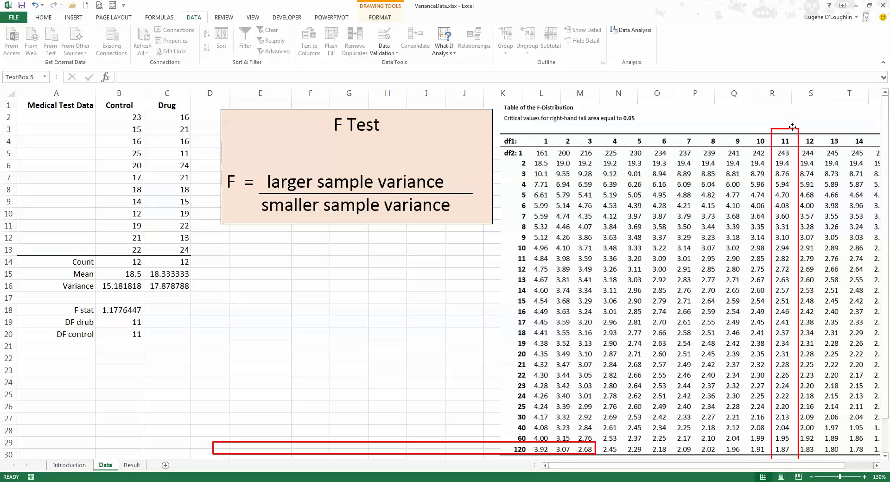
pyautogui.click(282, 443)
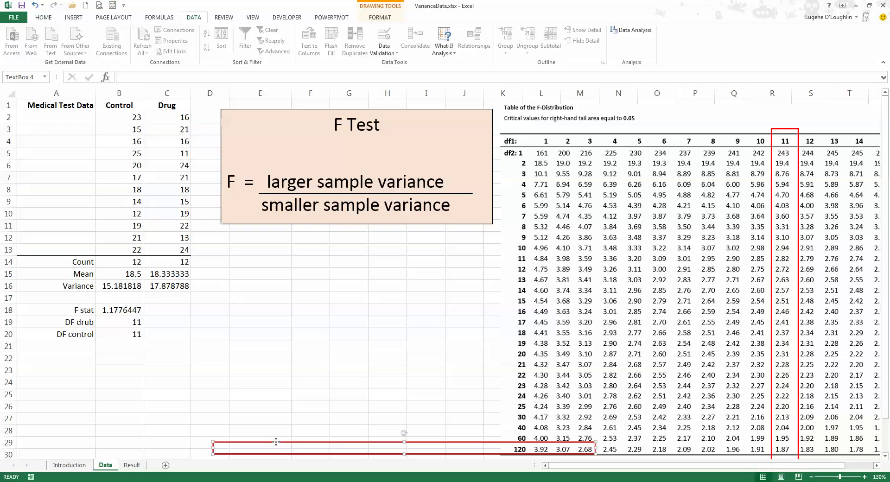
pyautogui.moveTo(276, 442); pyautogui.dragTo(560, 253)
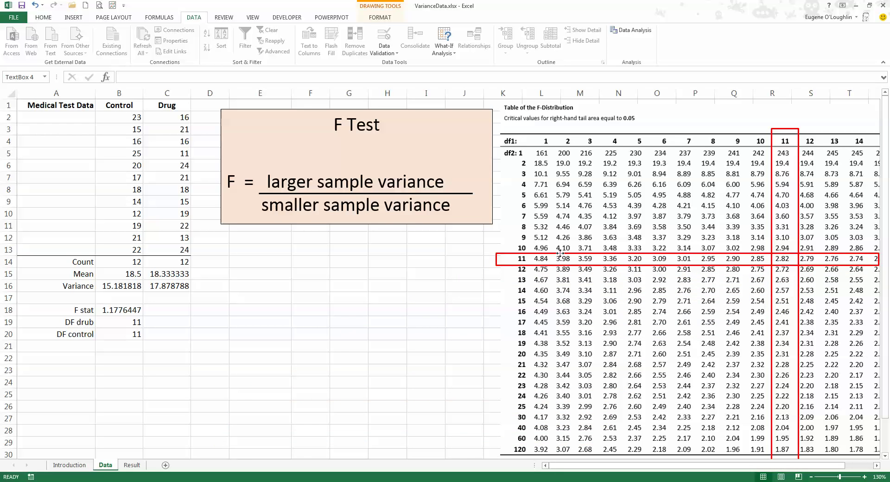
pyautogui.moveTo(561, 253); pyautogui.dragTo(560, 254)
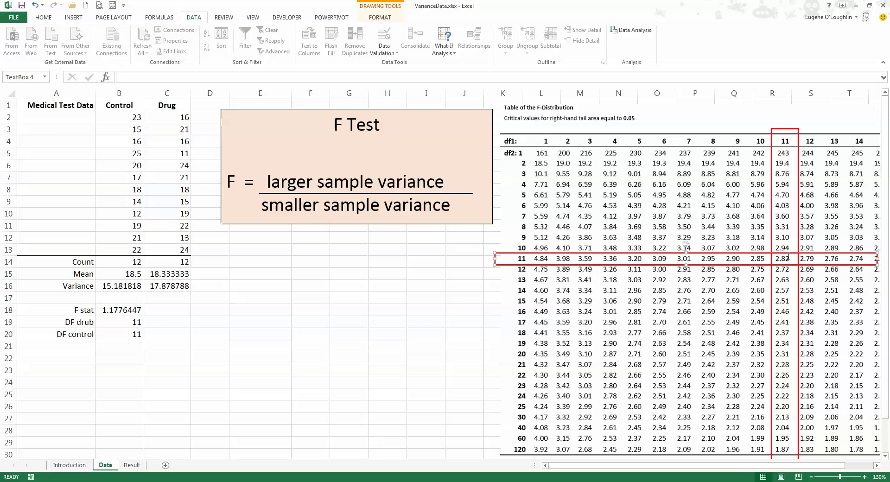
# Step: Label A21 'F crit', enter 2.82 in B21, and compare it with the F stat
pyautogui.click(73, 348)
pyautogui.write('F')
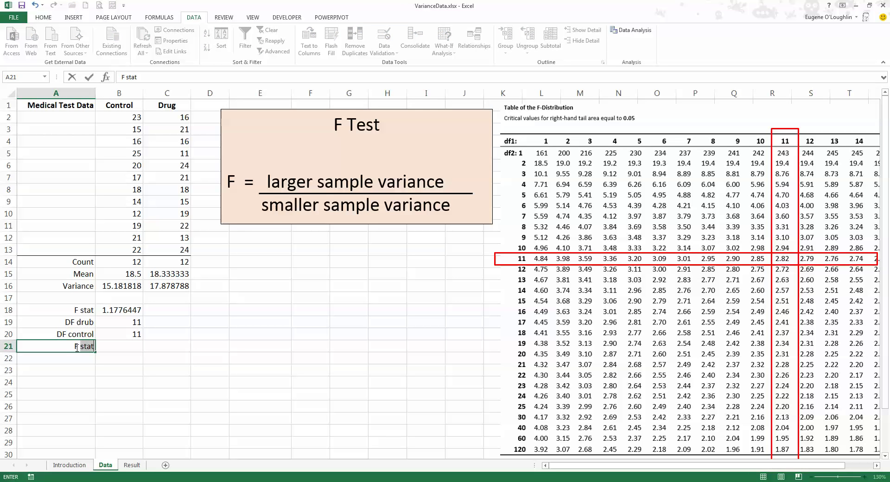
pyautogui.write(' crit')
pyautogui.press('Return')
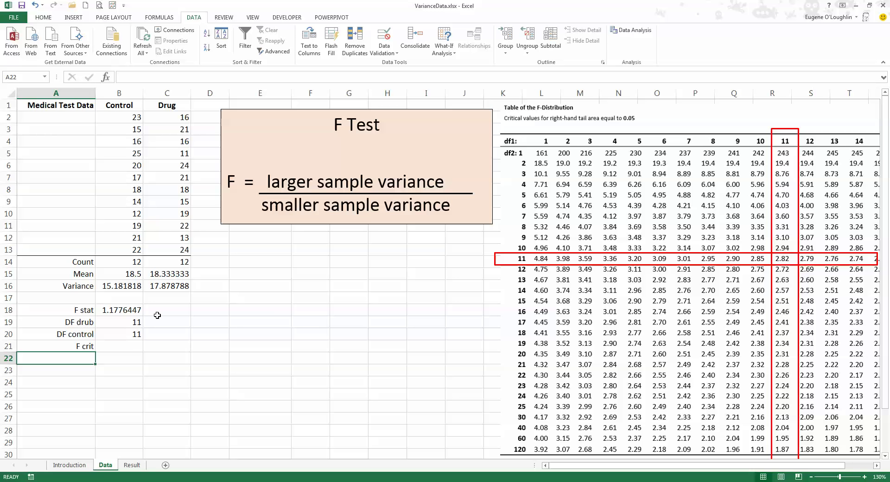
pyautogui.click(133, 348)
pyautogui.write('2')
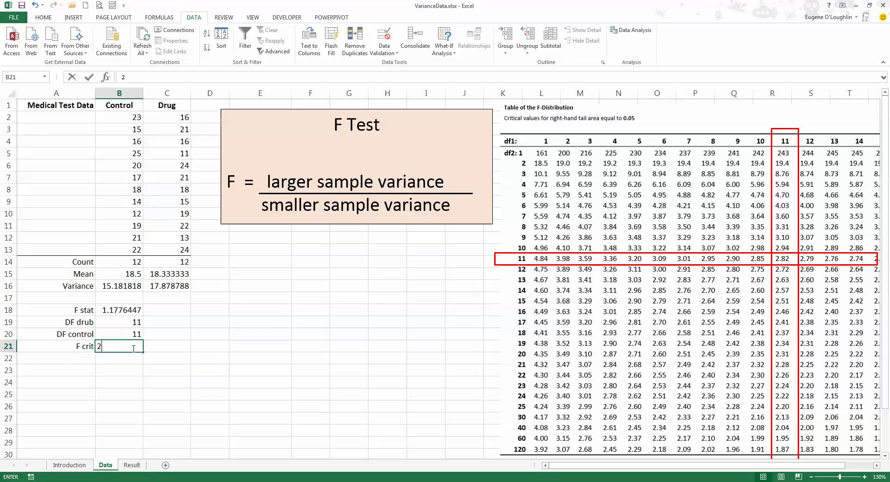
pyautogui.write('.82')
pyautogui.press('Return')
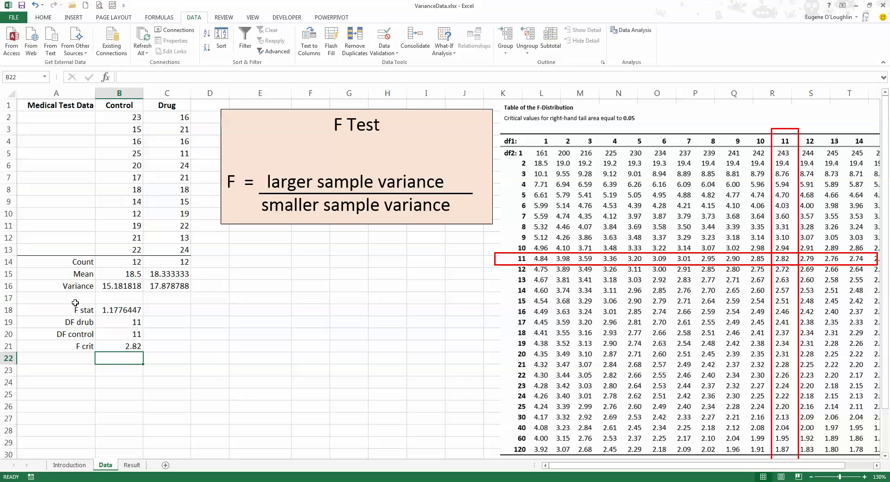
pyautogui.press('Up')
pyautogui.press('Up')
pyautogui.press('Up')
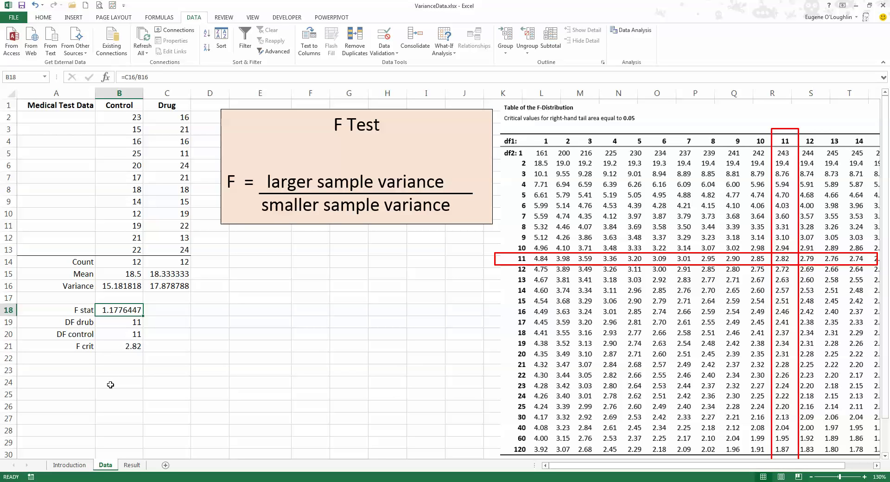
pyautogui.click(128, 347)
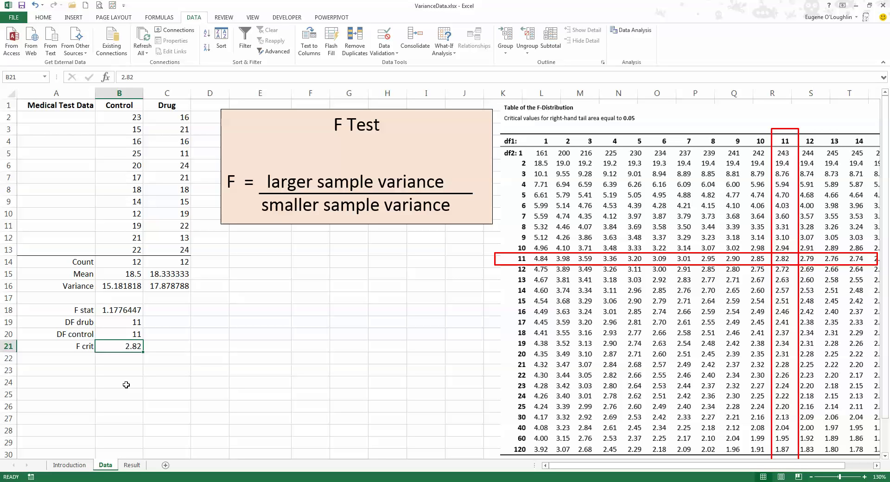
pyautogui.click(127, 309)
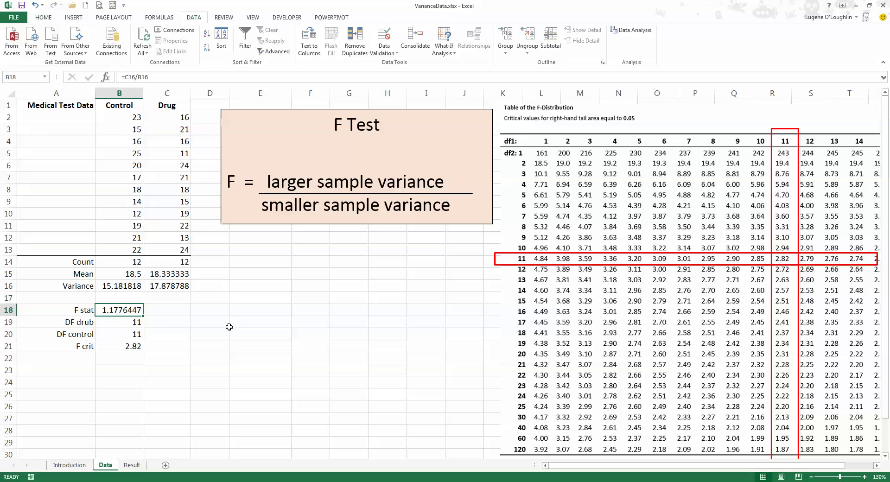
# Step: With E18 selected, choose F-Test Two-Sample for Variances from Data Analysis
pyautogui.click(262, 313)
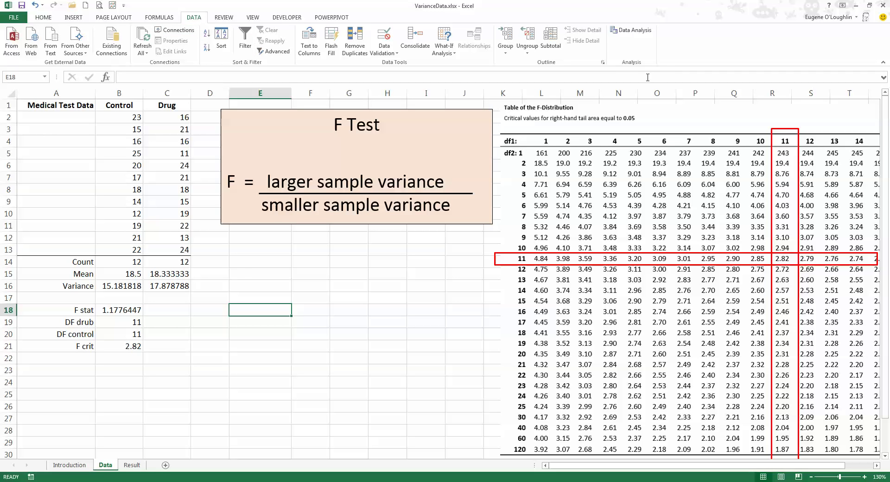
pyautogui.click(640, 28)
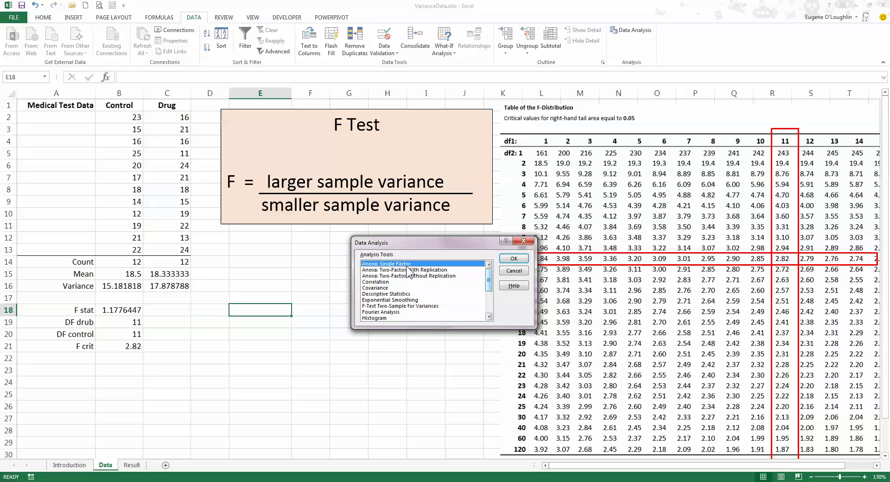
pyautogui.moveTo(490, 282); pyautogui.dragTo(490, 309)
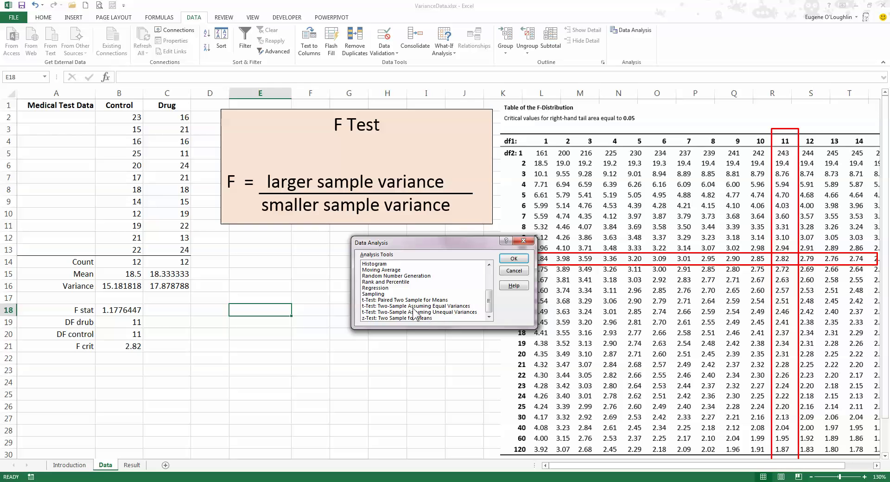
pyautogui.click(437, 307)
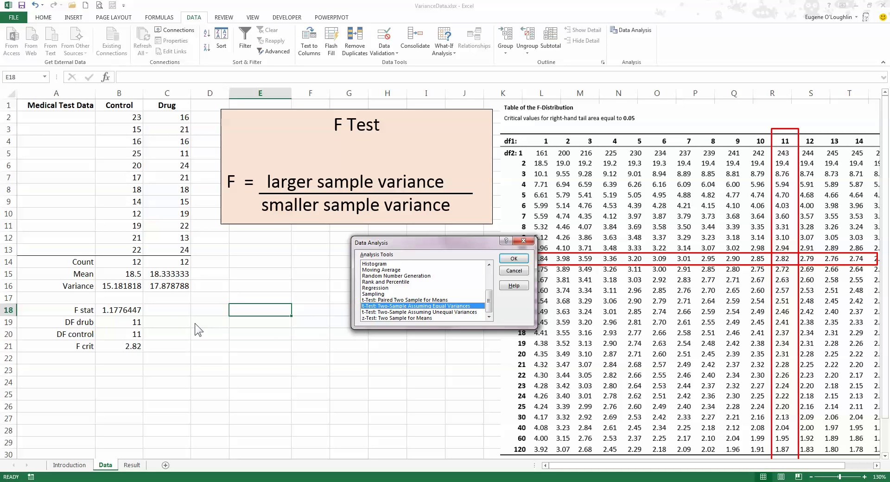
pyautogui.moveTo(489, 306); pyautogui.dragTo(490, 277)
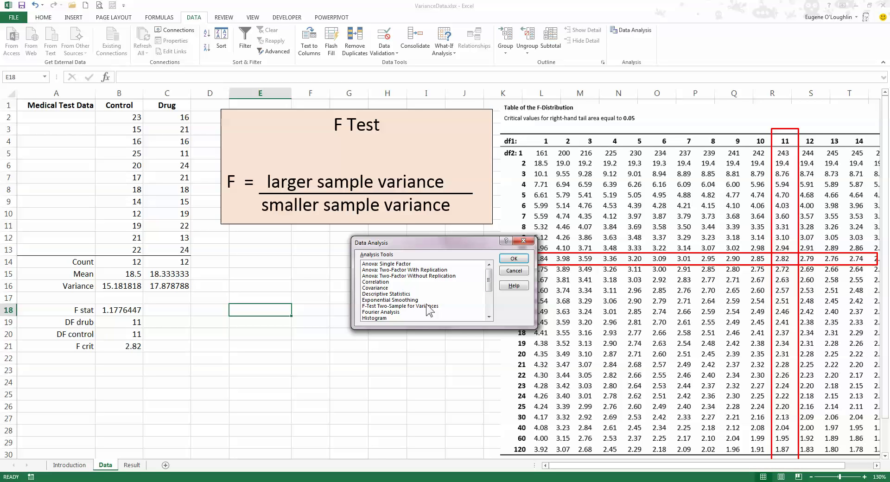
pyautogui.click(395, 307)
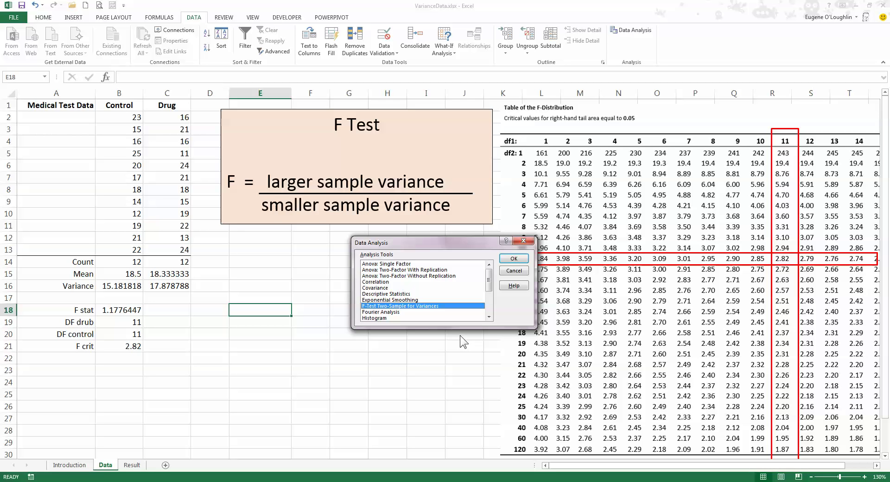
# Step: Choose F-Test Two-Sample for Variances and clear the old variable and output ranges
pyautogui.click(518, 264)
pyautogui.press('BackSpace')
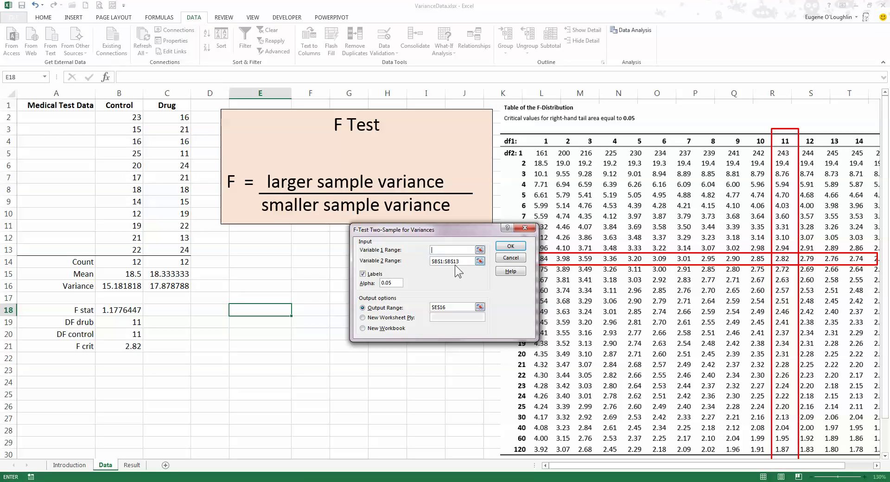
pyautogui.moveTo(459, 261); pyautogui.dragTo(432, 261)
pyautogui.press('BackSpace')
pyautogui.moveTo(464, 307); pyautogui.dragTo(405, 306)
pyautogui.press('BackSpace')
# Step: Run the F-test with Drug (C1:C13) as Variable 1, Control (B1:B13) as Variable 2, output at E18
pyautogui.moveTo(168, 105); pyautogui.dragTo(180, 246)
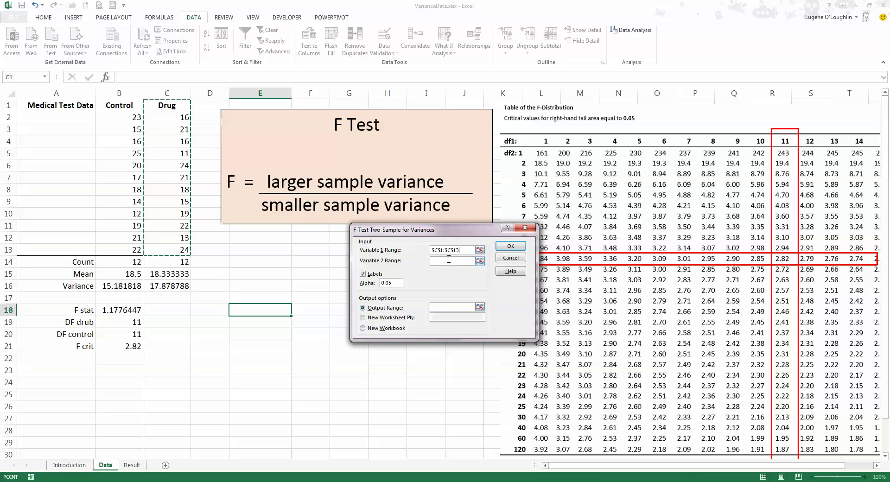
pyautogui.click(449, 261)
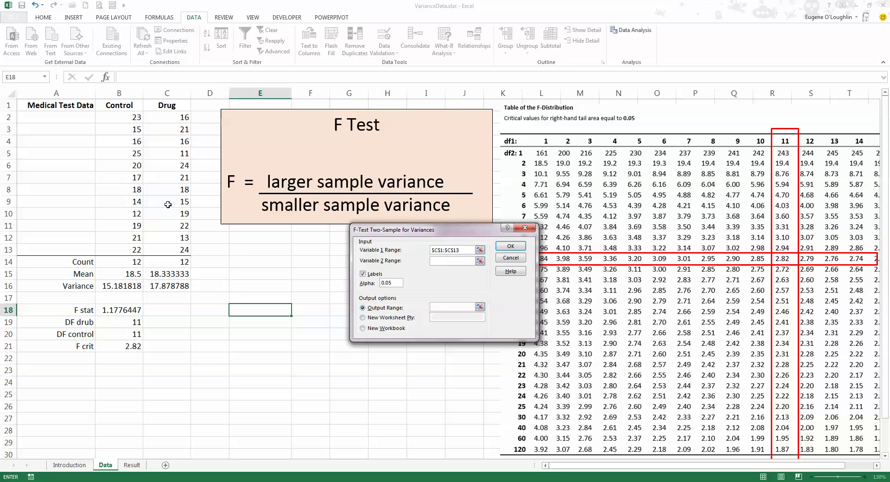
pyautogui.click(123, 106)
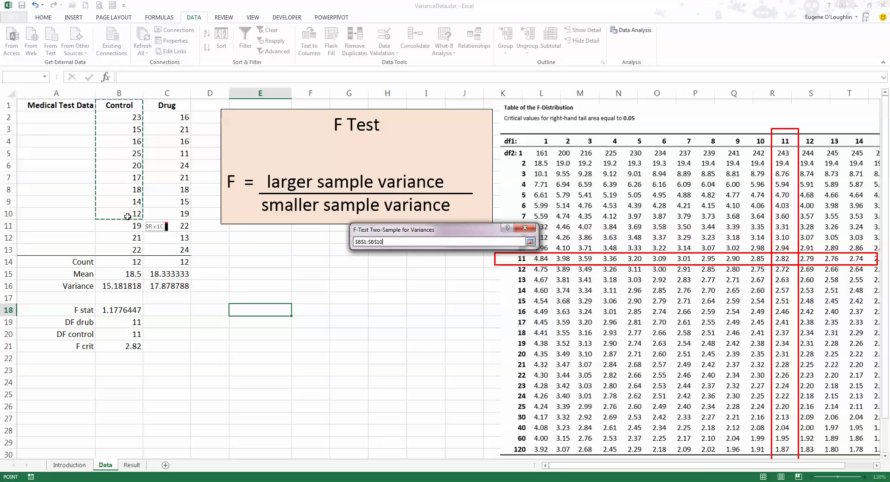
pyautogui.moveTo(123, 106); pyautogui.dragTo(134, 248)
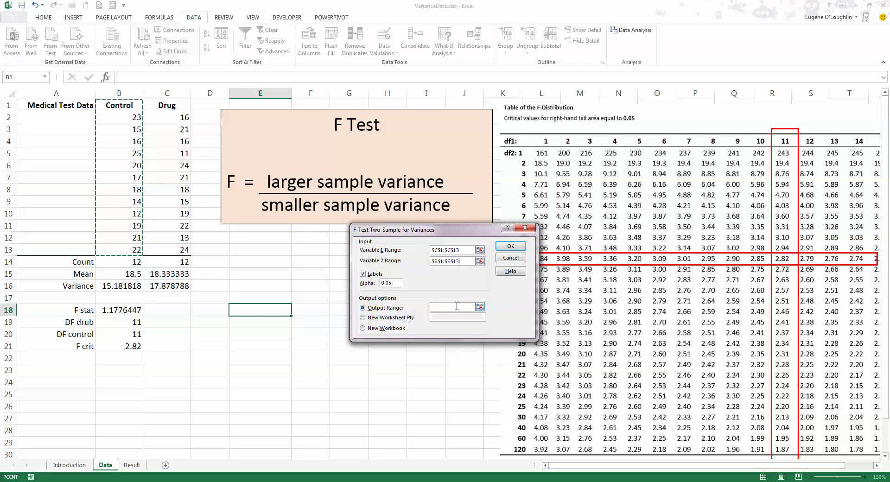
pyautogui.click(457, 307)
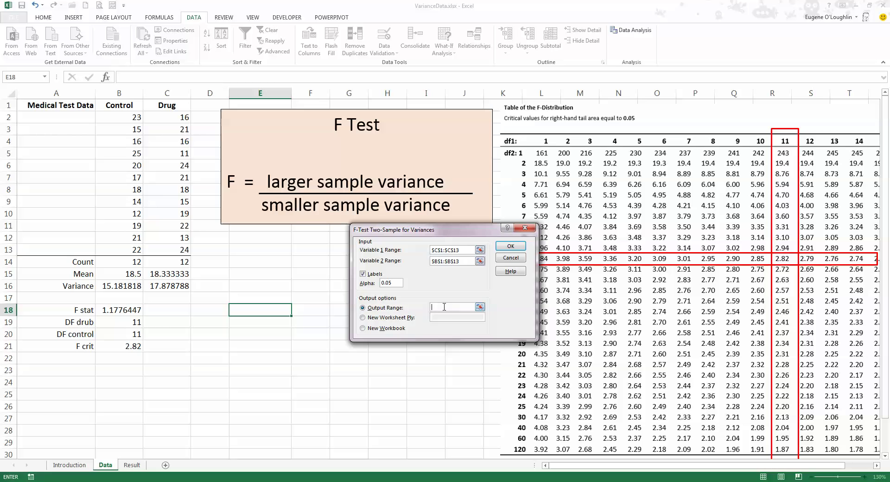
pyautogui.click(254, 311)
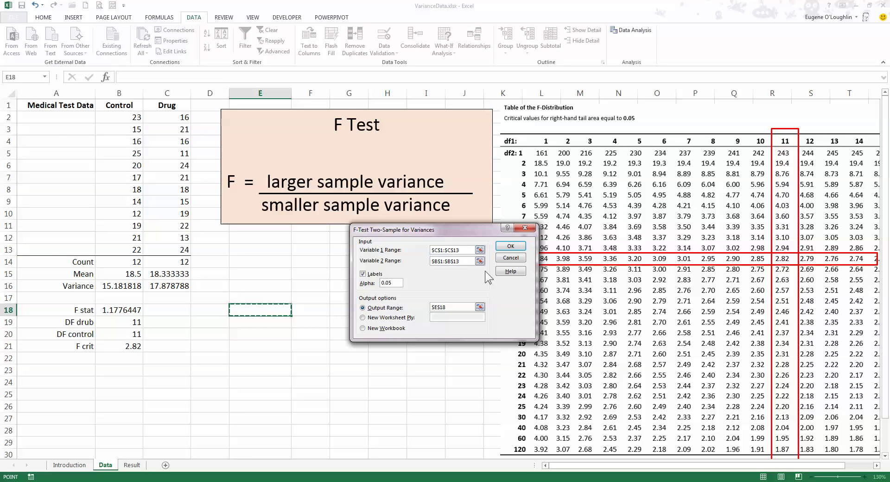
pyautogui.click(514, 247)
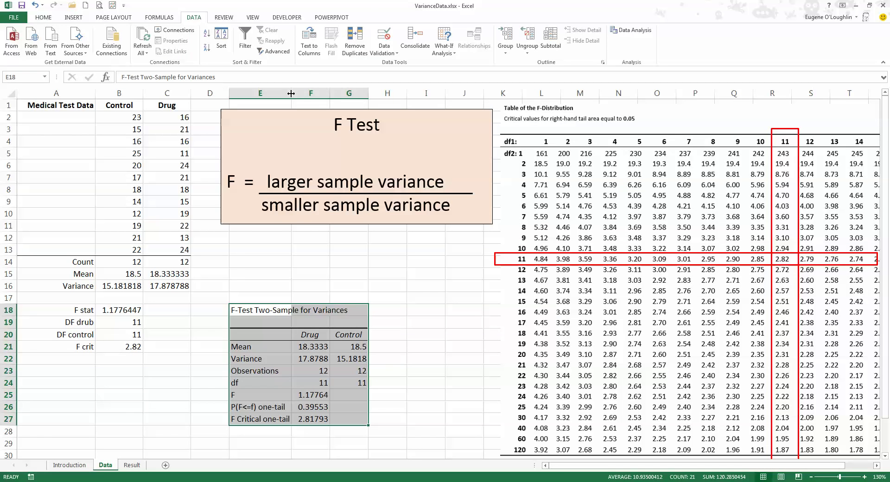
# Step: Widen column E, then check F 1.1776447 in F25 and one-tail F critical 2.8179305 in F27
pyautogui.moveTo(291, 92); pyautogui.dragTo(307, 93)
pyautogui.click(400, 307)
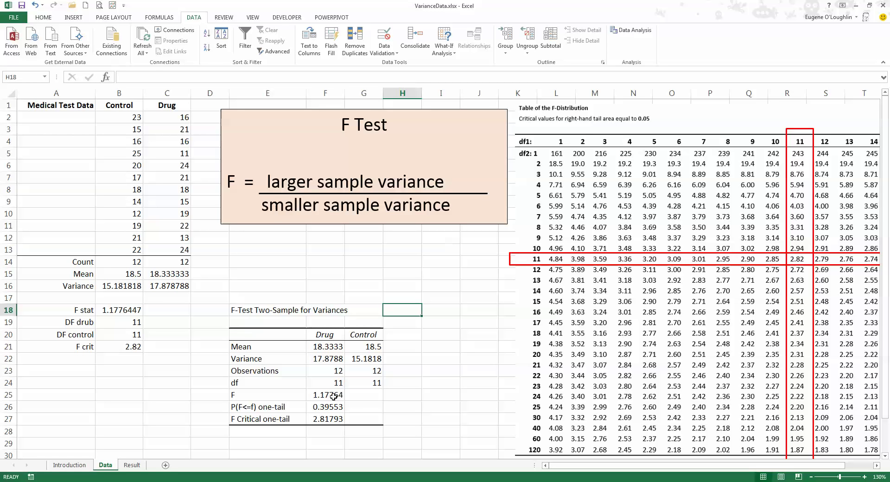
pyautogui.click(334, 397)
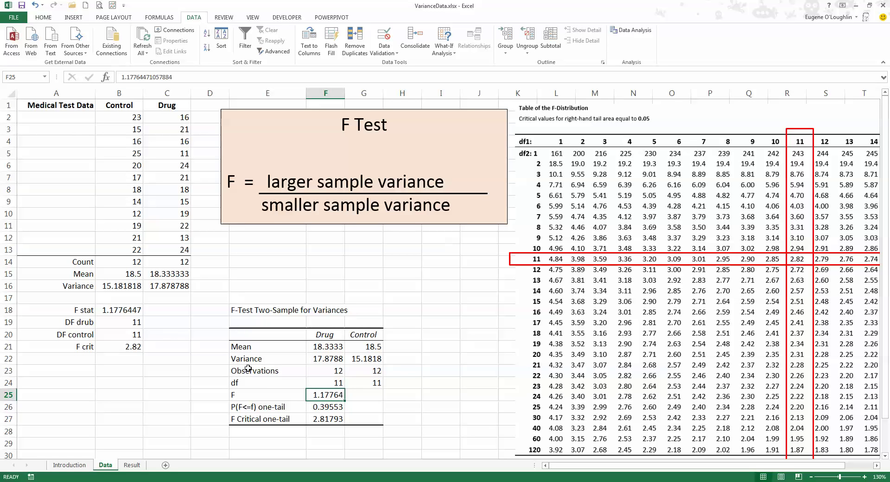
pyautogui.click(337, 421)
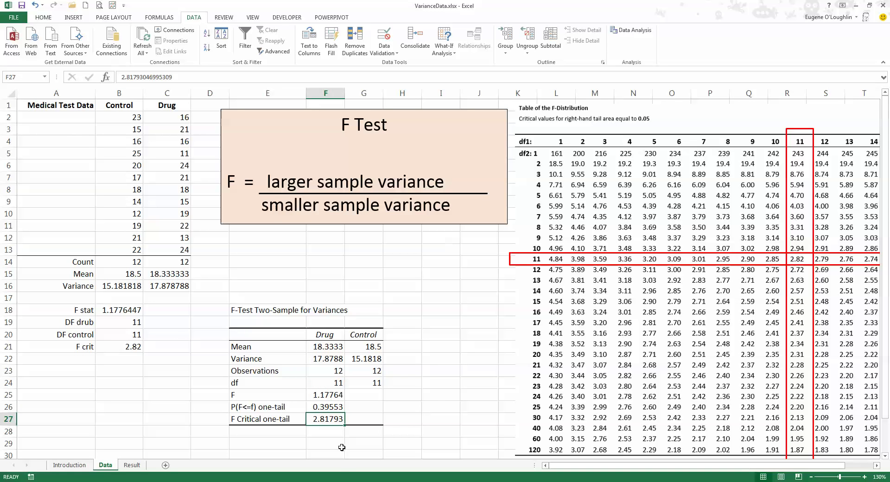